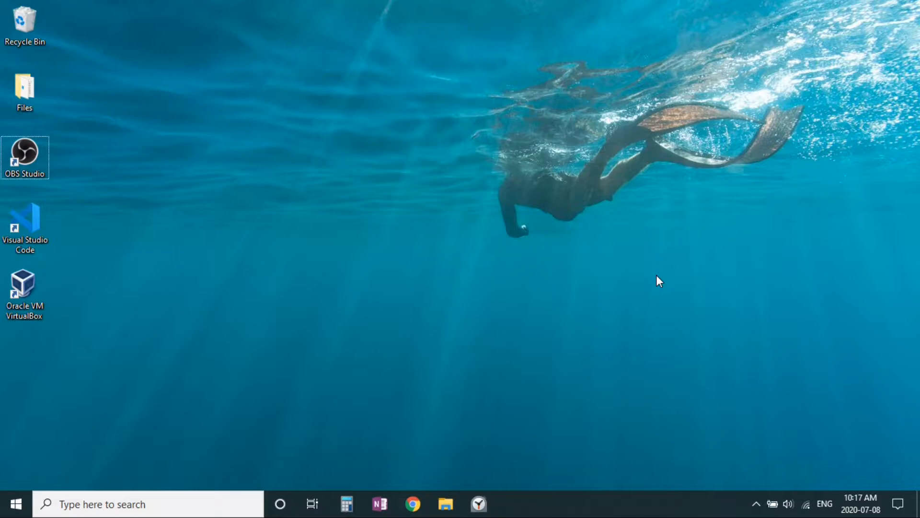
- Open Chrome and go to the Rufus website at rufus.ie
left_click(419, 503)
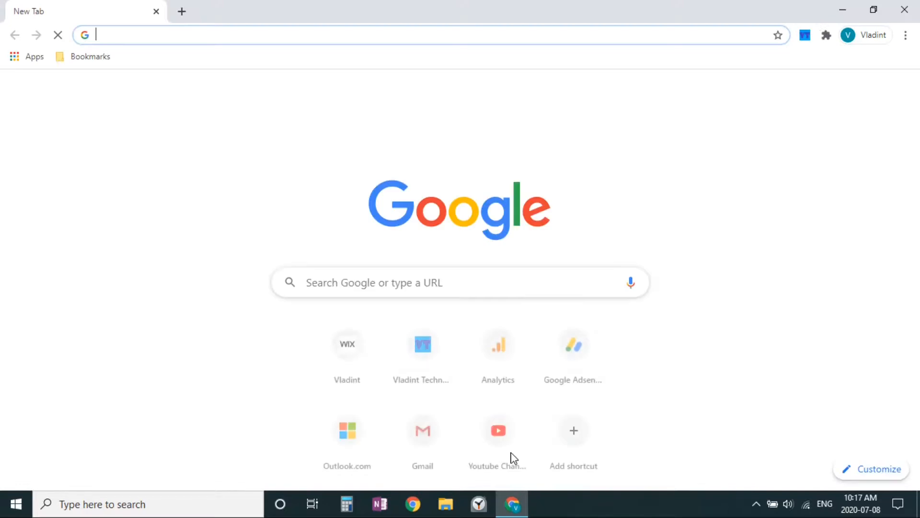
type("rufus.")
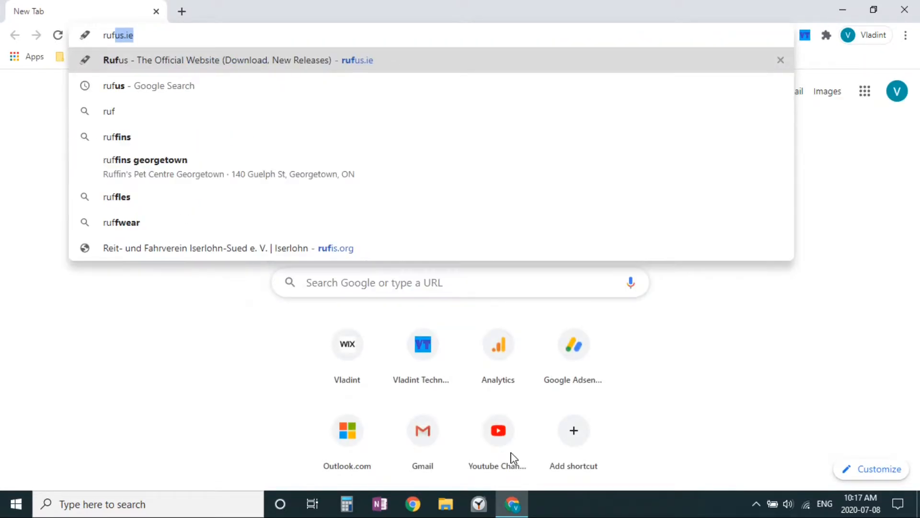
type("ie")
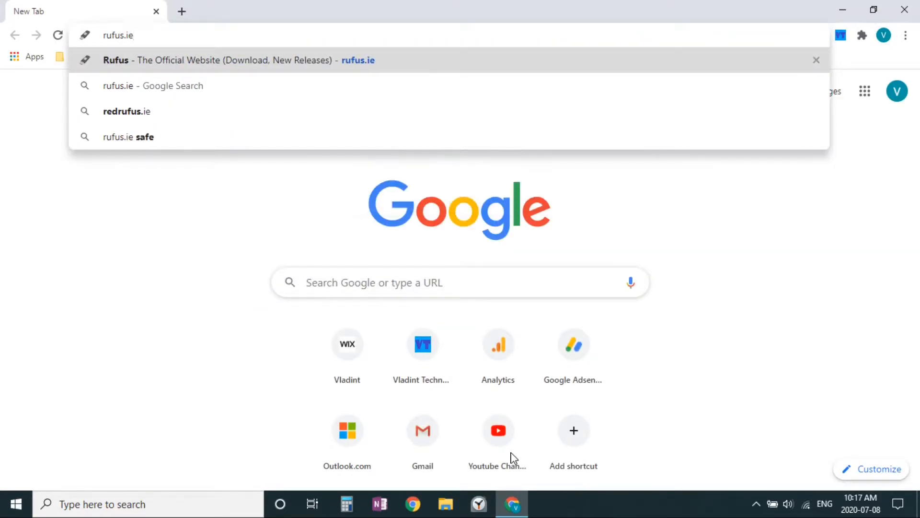
key("Return")
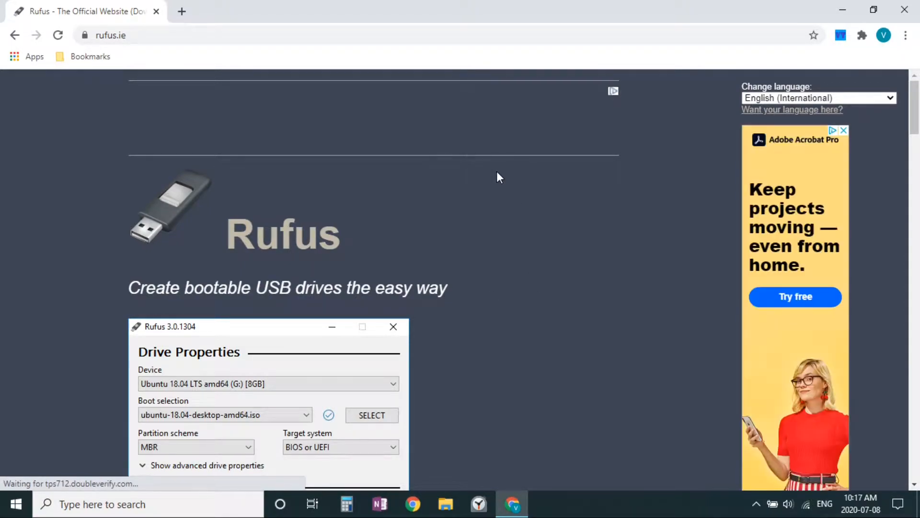
- Examine the Rufus home page for the program's description, use cases and download section
scroll(369, 254, "down", 1)
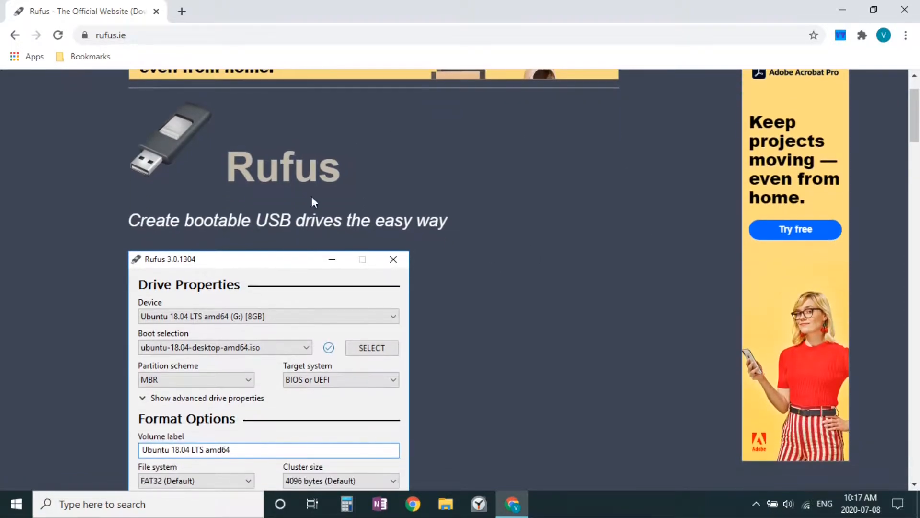
scroll(194, 190, "down", 1)
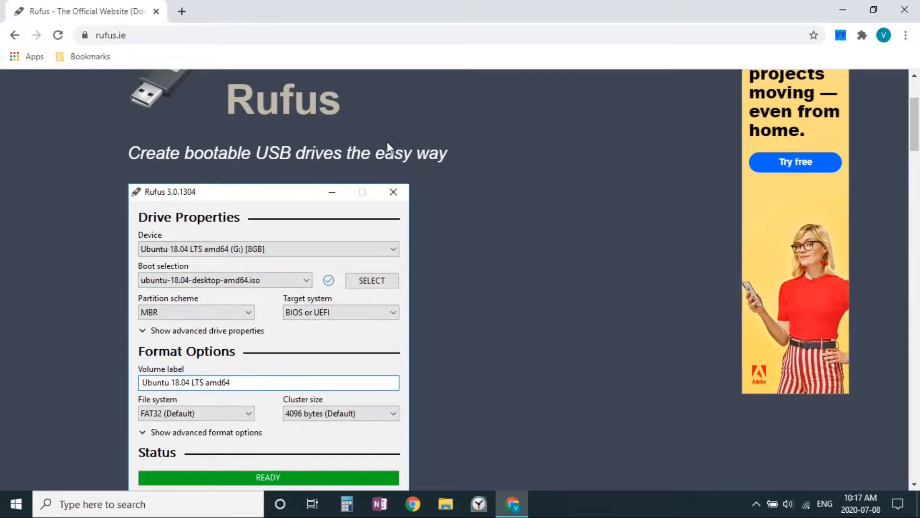
scroll(344, 232, "down", 6)
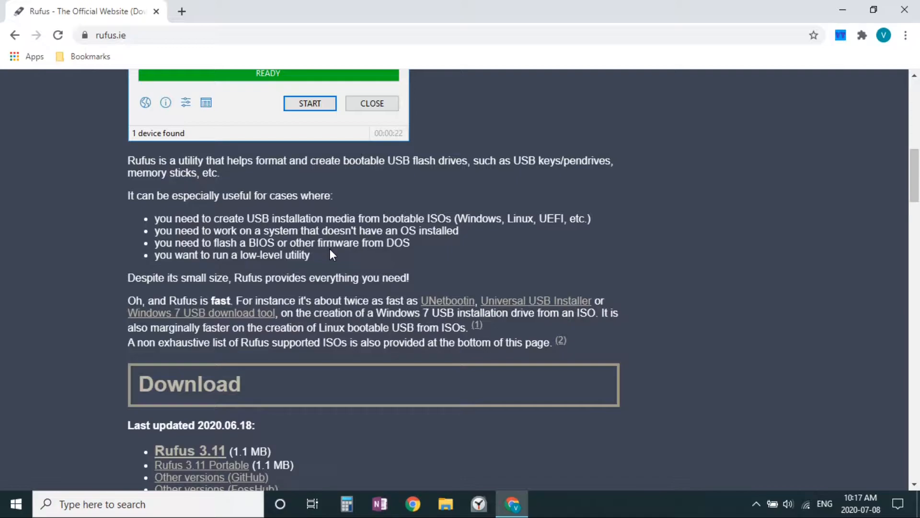
scroll(347, 250, "up", 7)
scroll(312, 250, "down", 5)
scroll(252, 243, "up", 3)
scroll(63, 197, "down", 4)
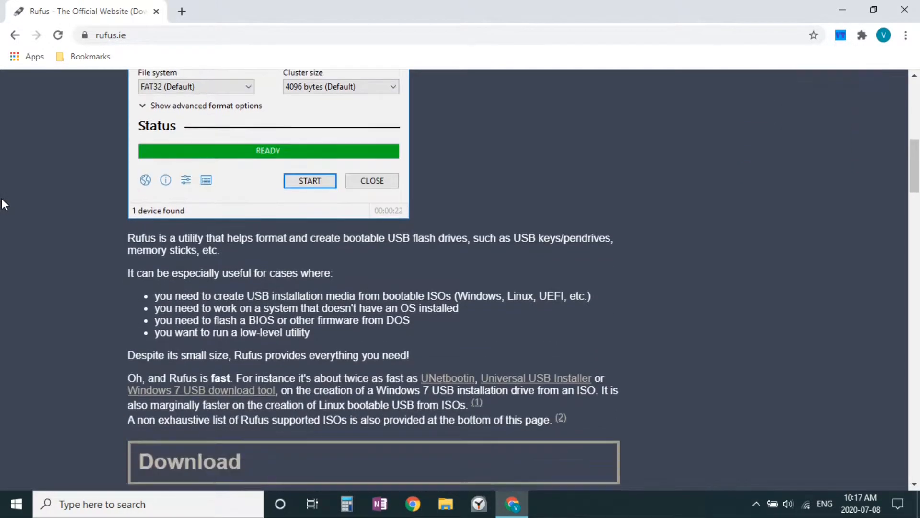
scroll(111, 220, "up", 1)
scroll(112, 237, "down", 1)
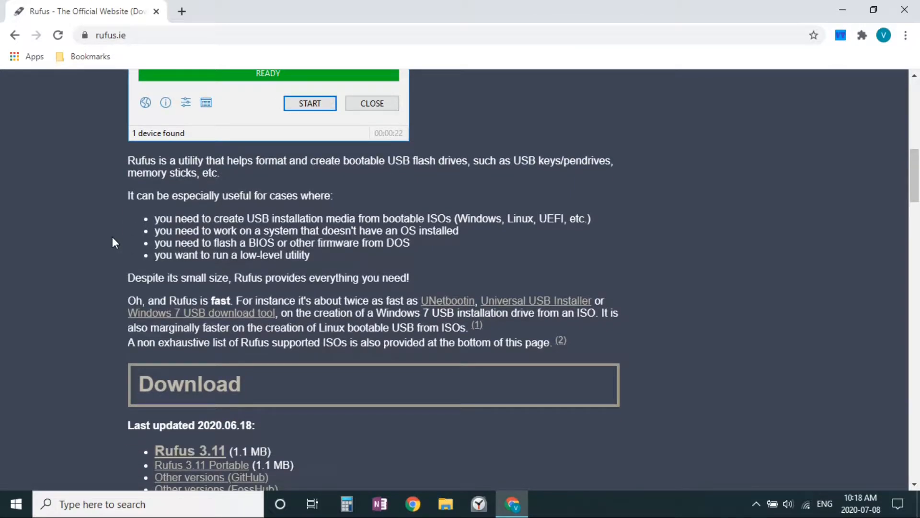
- Download Rufus 3.11 and launch it, leaving only its window open on the desktop
scroll(112, 239, "down", 3)
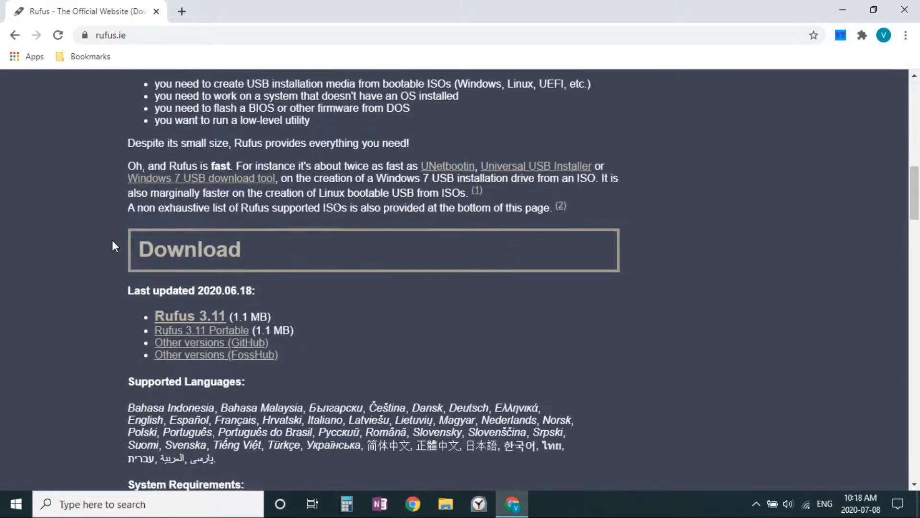
left_click(171, 319)
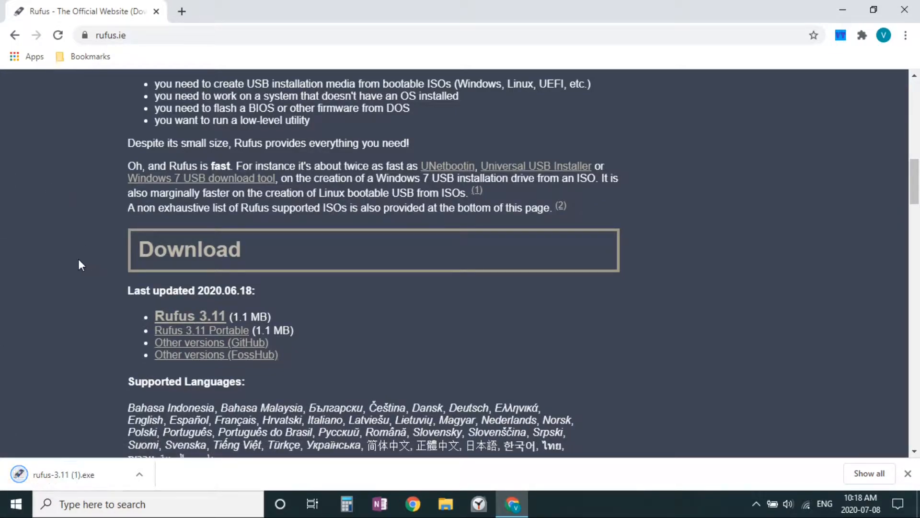
left_click(18, 471)
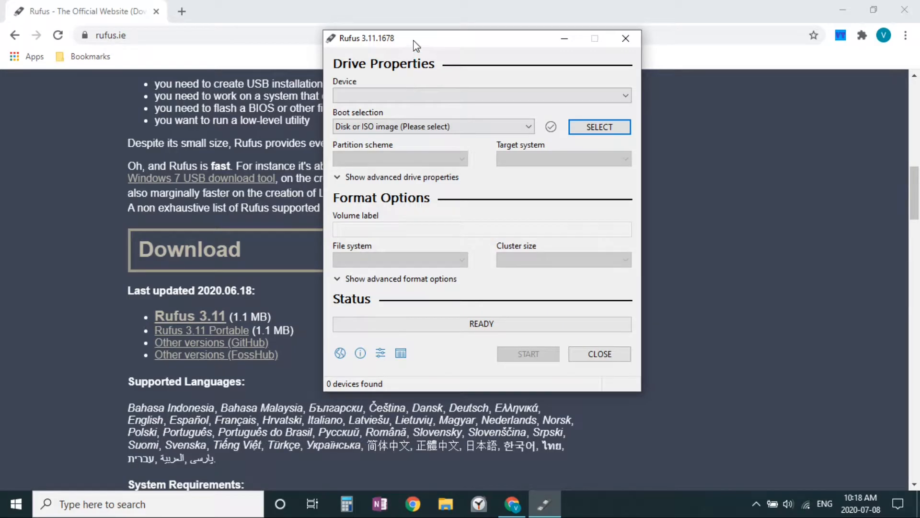
left_click_drag(415, 45, 393, 50)
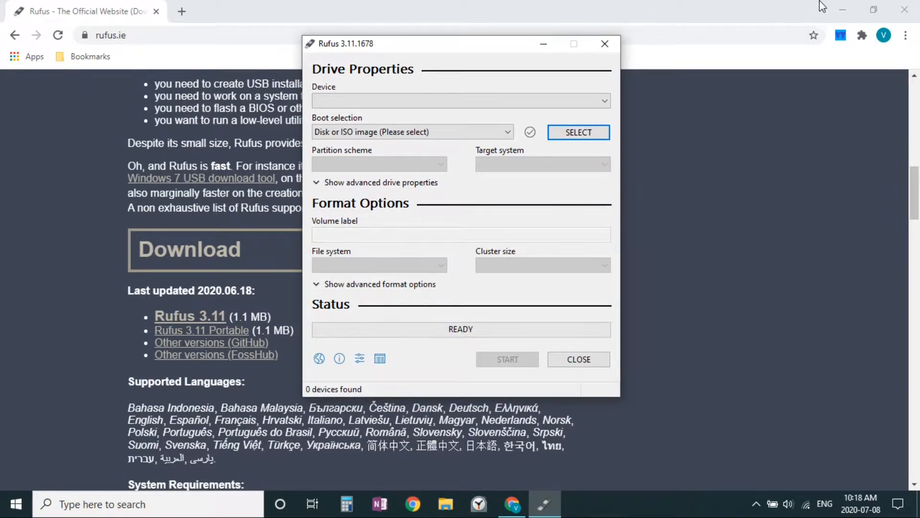
left_click(896, 8)
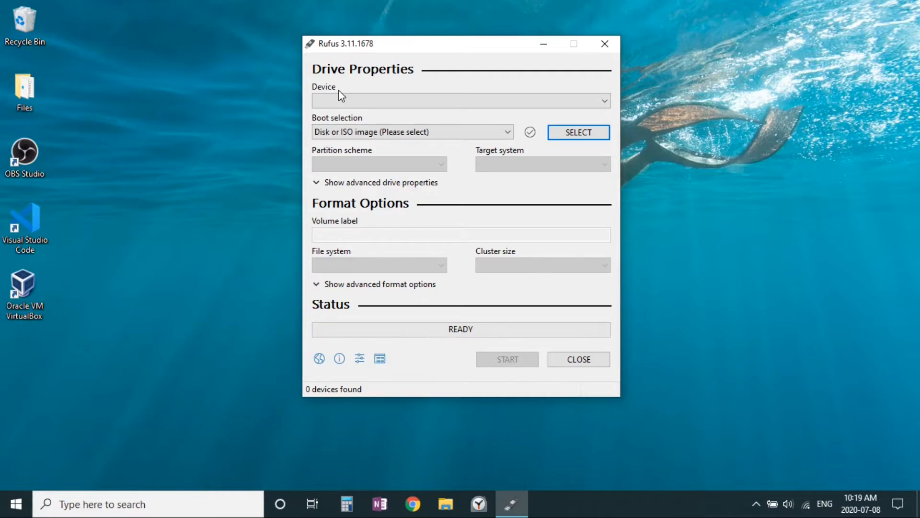
- Choose the 16 GB USB drive VLADINT OS (D:) as the target device
left_click(371, 106)
left_click(371, 106)
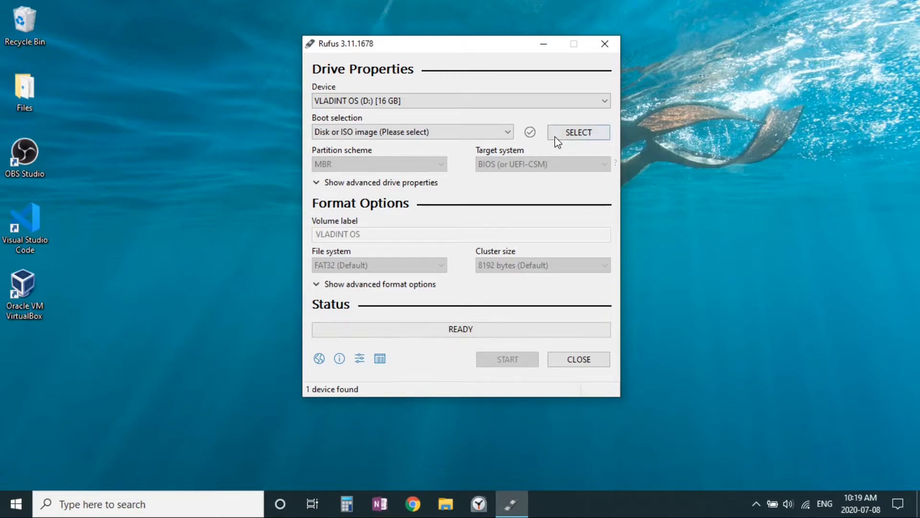
left_click(479, 99)
left_click(480, 106)
- Set the boot selection to a disk or ISO image and load ubuntu-20.04-desktop-amd64 from Downloads
left_click(430, 132)
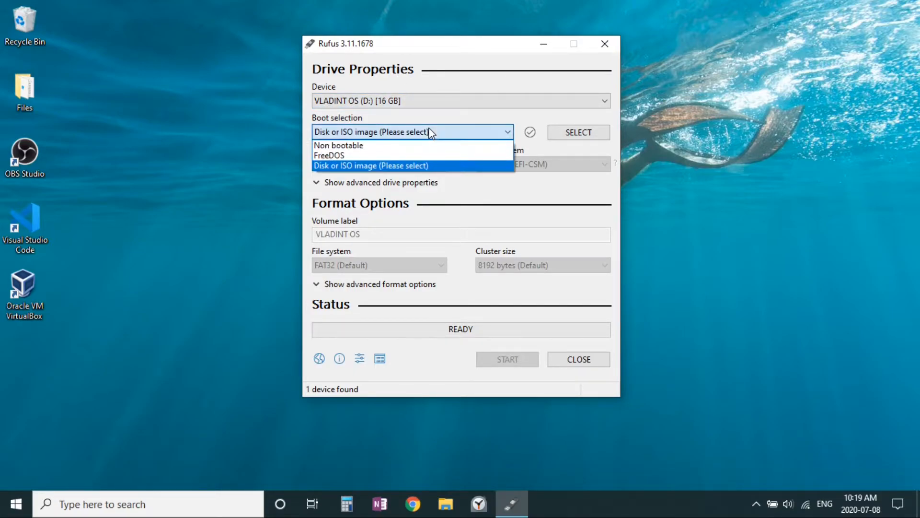
left_click(426, 165)
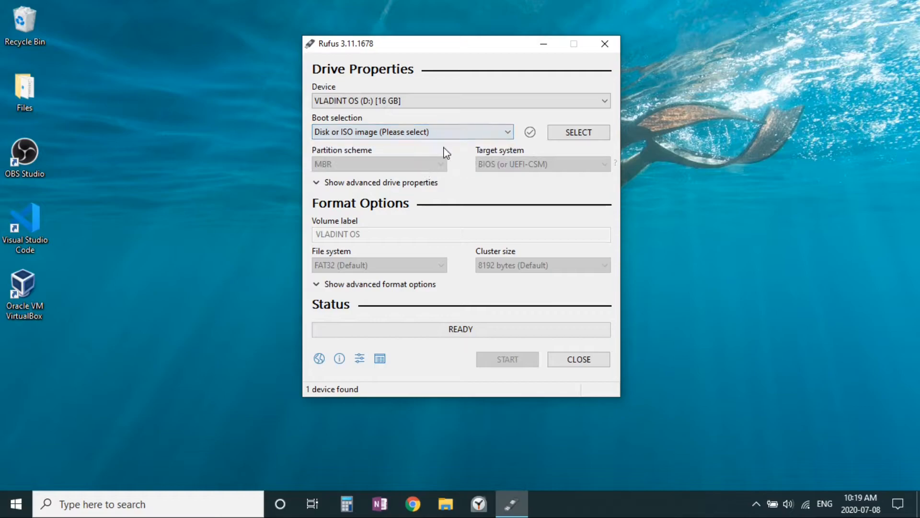
left_click(552, 132)
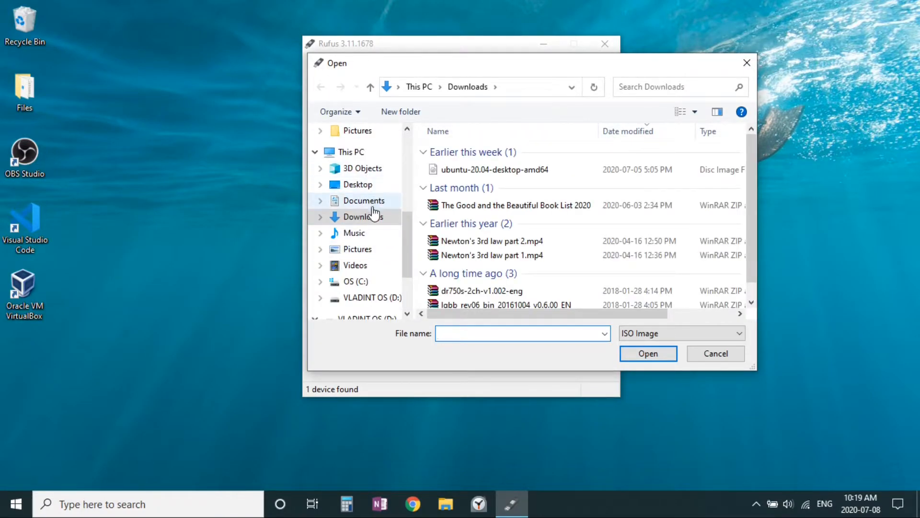
double_click(510, 170)
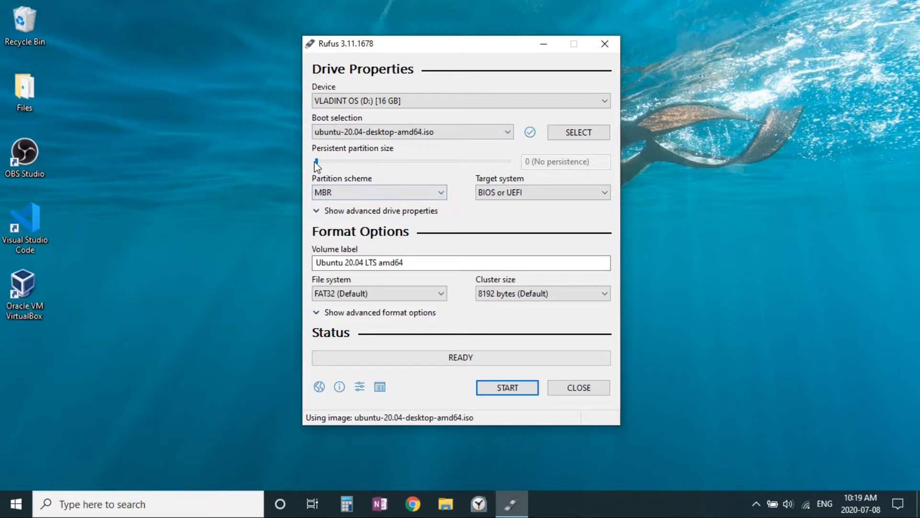
- Check the persistent partition size, partition scheme and target system options, keeping no persistence, MBR and BIOS or UEFI
left_click_drag(317, 162, 297, 169)
left_click(414, 193)
left_click(413, 189)
left_click(493, 192)
left_click(493, 191)
left_click(556, 193)
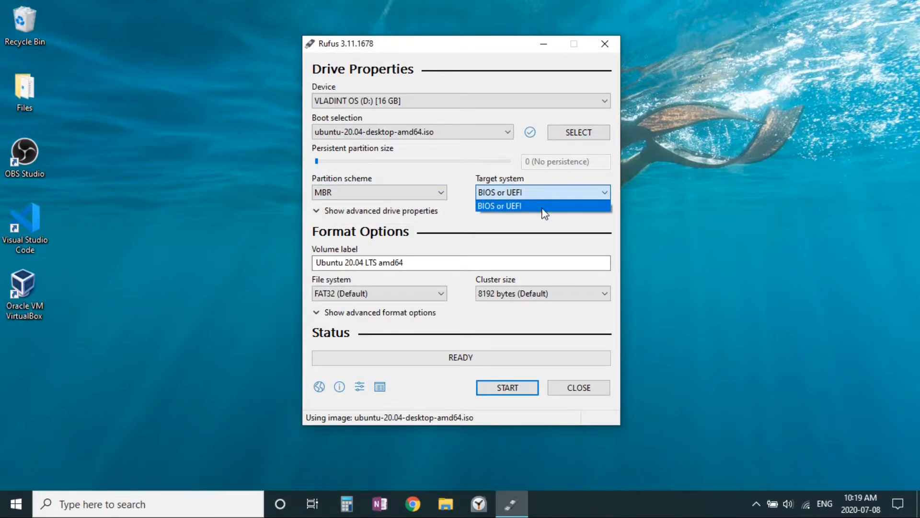
left_click(454, 179)
- Set the volume label to Ubuntu 20.04 LTS and the file system to NTFS
left_click(410, 262)
left_click_drag(410, 262, 284, 248)
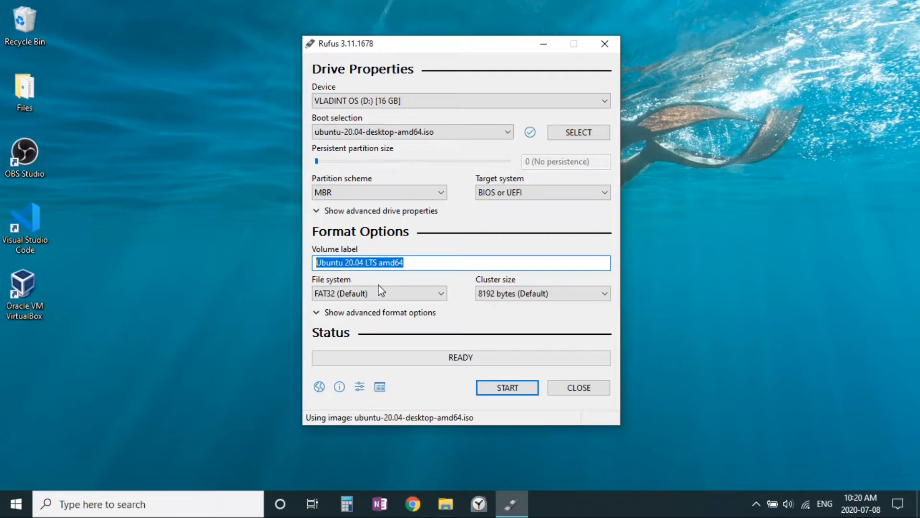
key("End")
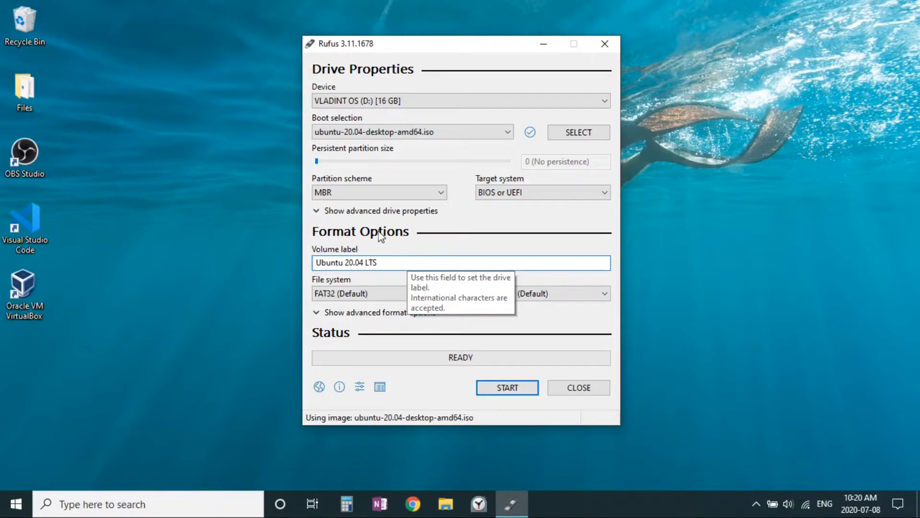
left_click(403, 294)
left_click(389, 316)
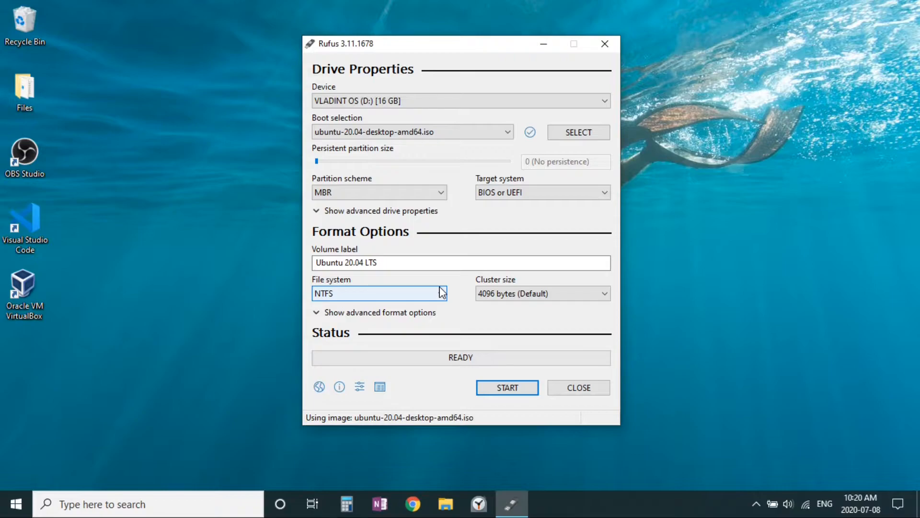
- Enable the device check for bad blocks with 1 pass in the advanced format options, keeping extended label and icon files on
left_click(376, 315)
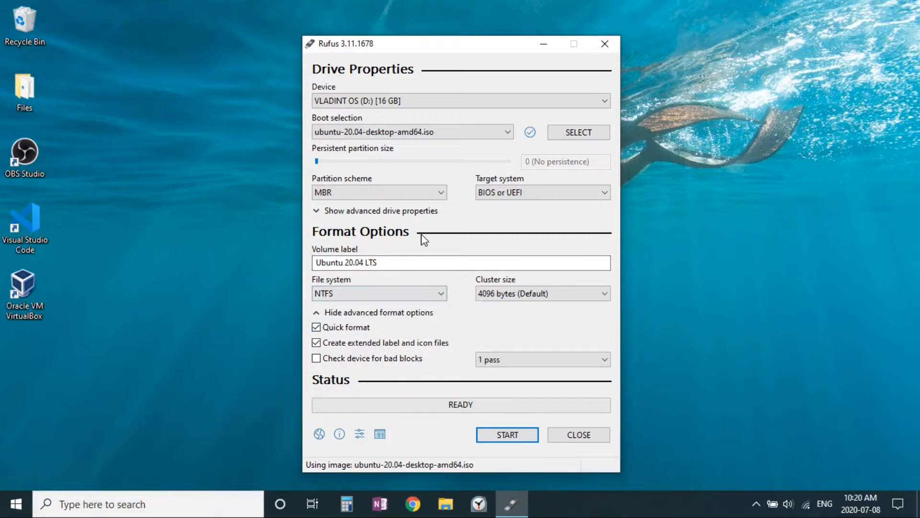
left_click(386, 343)
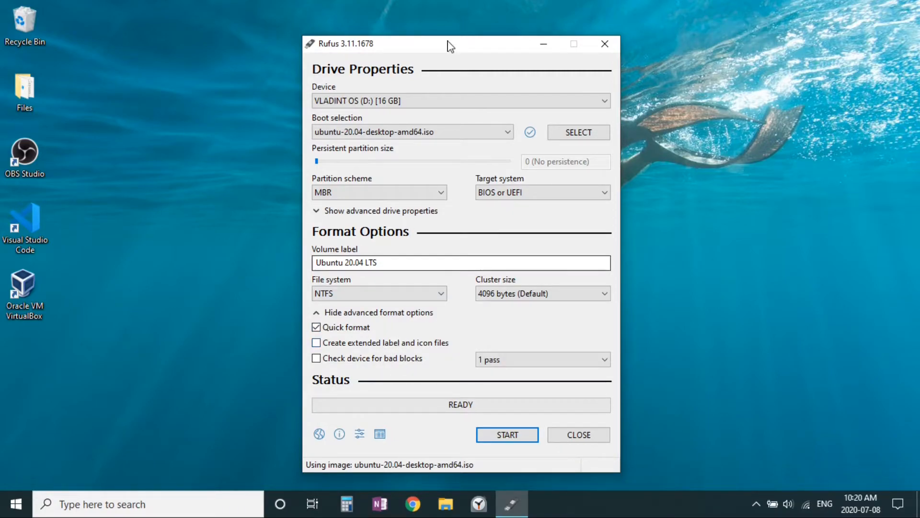
left_click(421, 345)
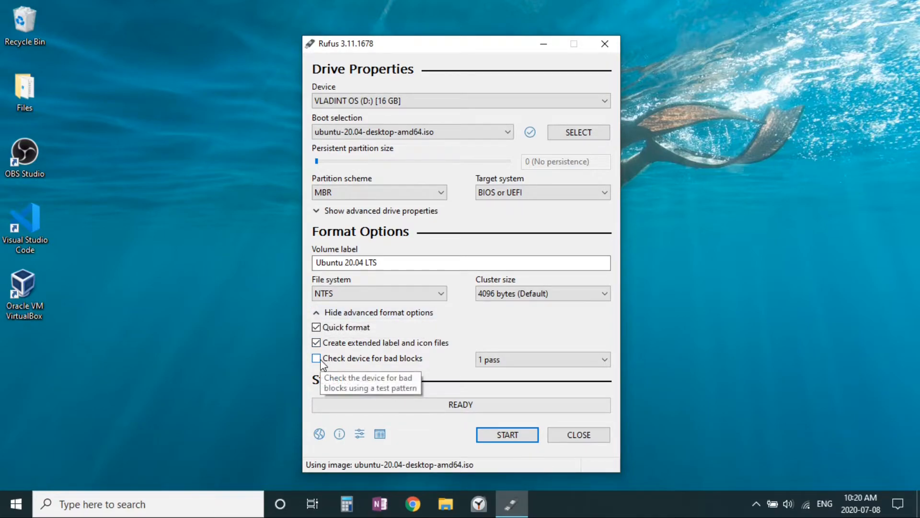
left_click(406, 362)
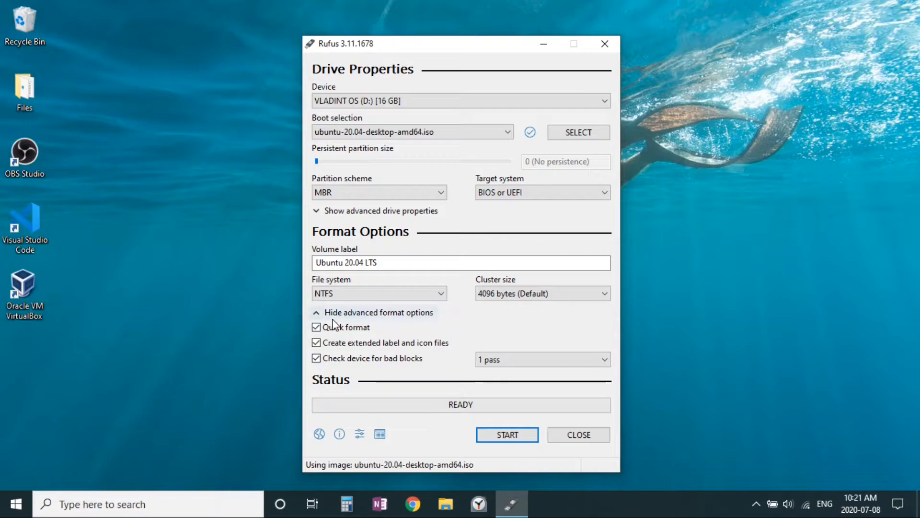
left_click(497, 360)
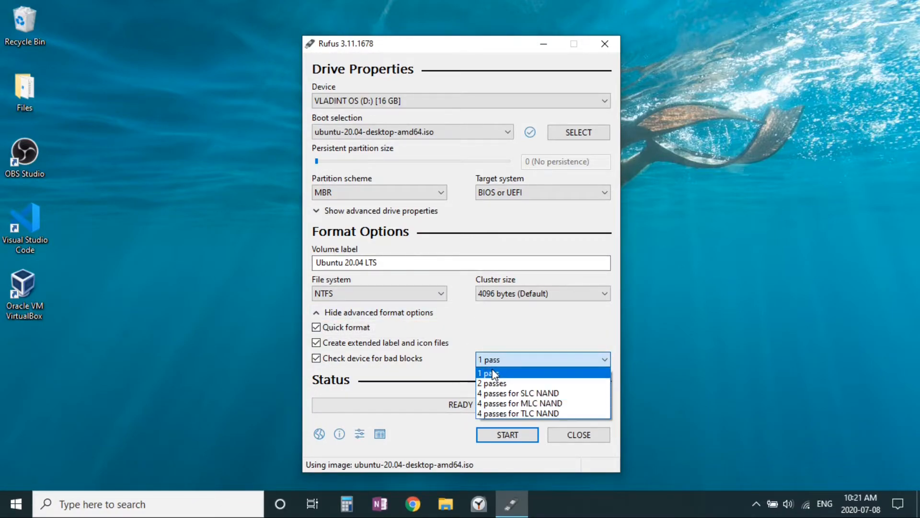
left_click(487, 373)
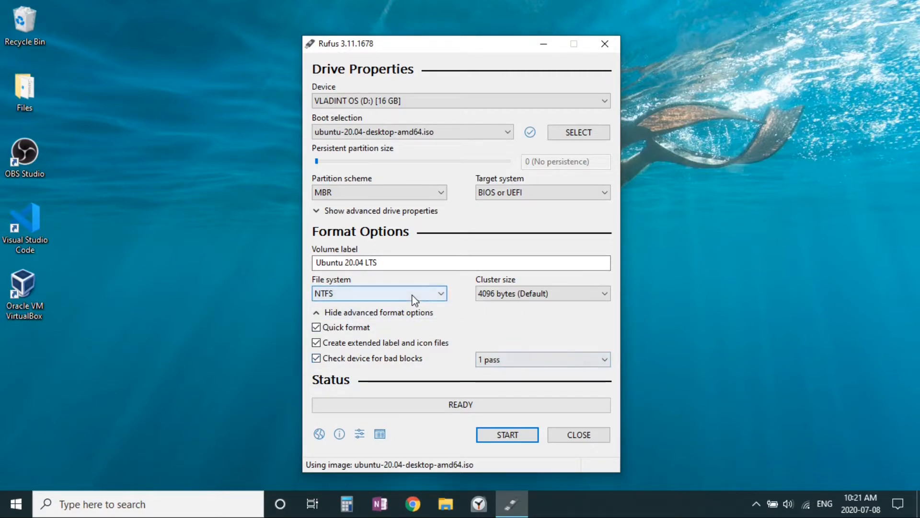
left_click(354, 316)
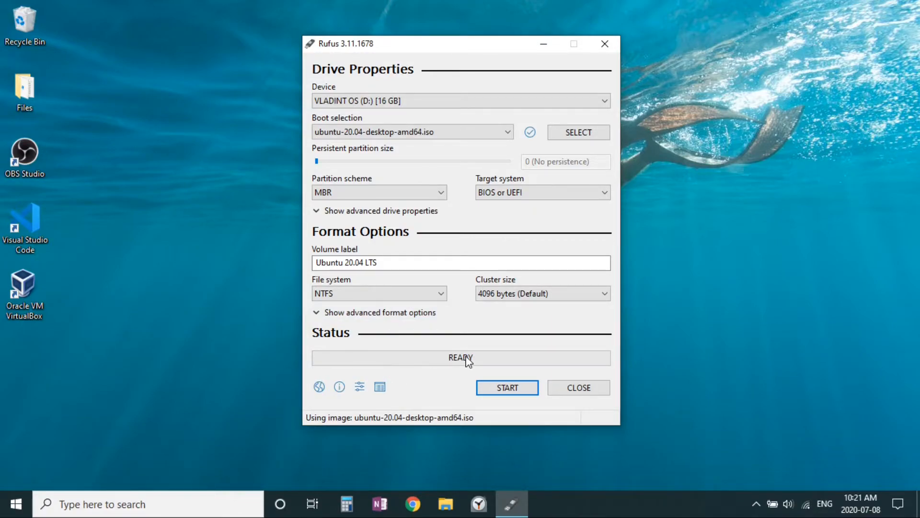
- Start creating the Ubuntu USB drive and accept downloading the two additional Syslinux files it needs
left_click(508, 391)
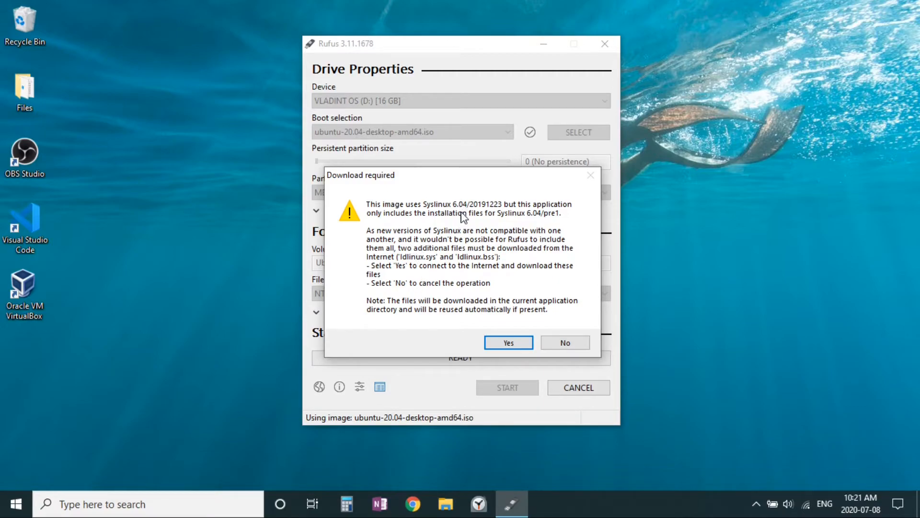
left_click_drag(429, 178, 424, 173)
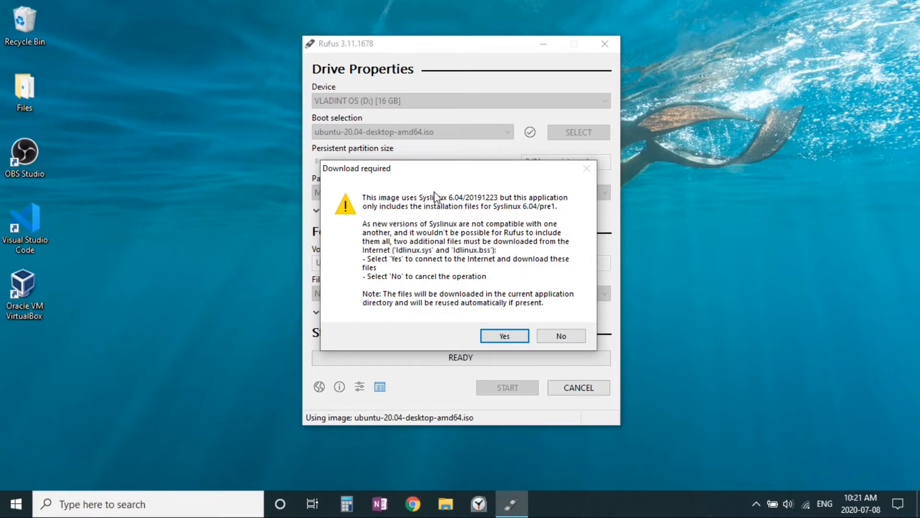
left_click(495, 335)
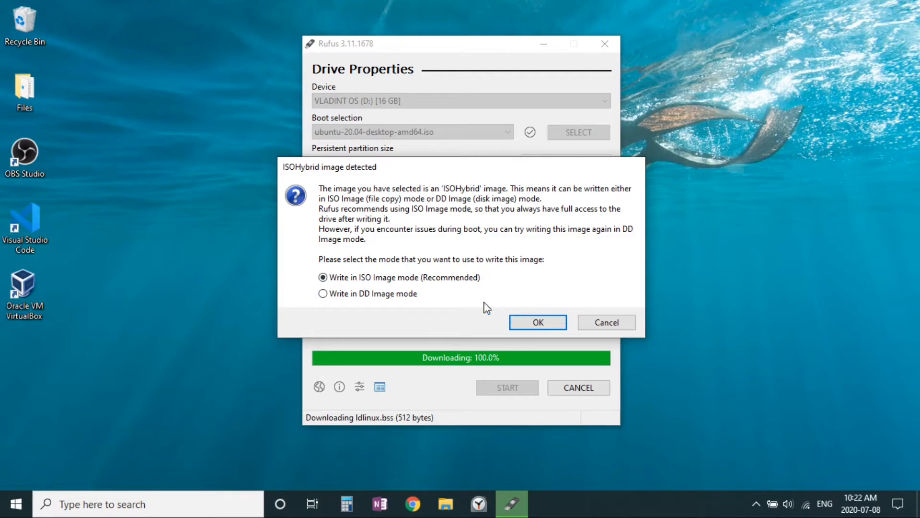
- Choose to write the image in ISO Image mode and accept erasing all data on the 16 GB drive
left_click(538, 323)
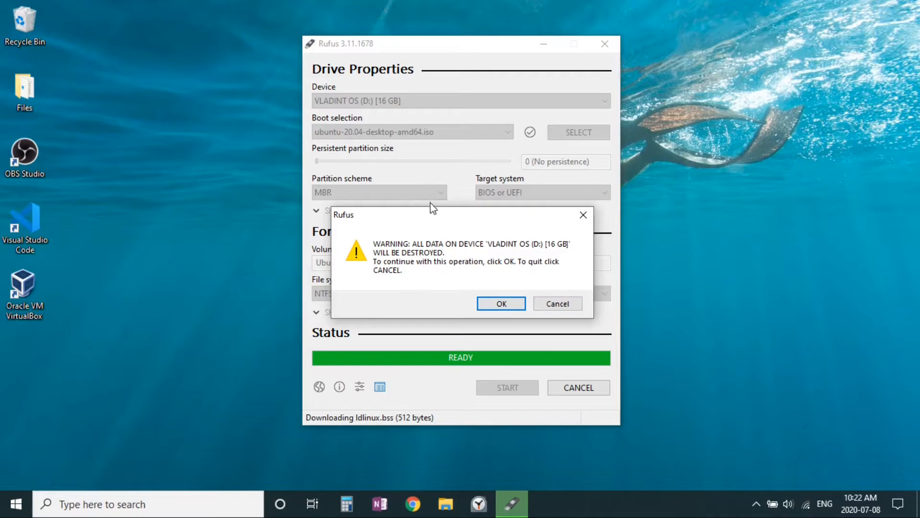
left_click_drag(432, 215, 425, 191)
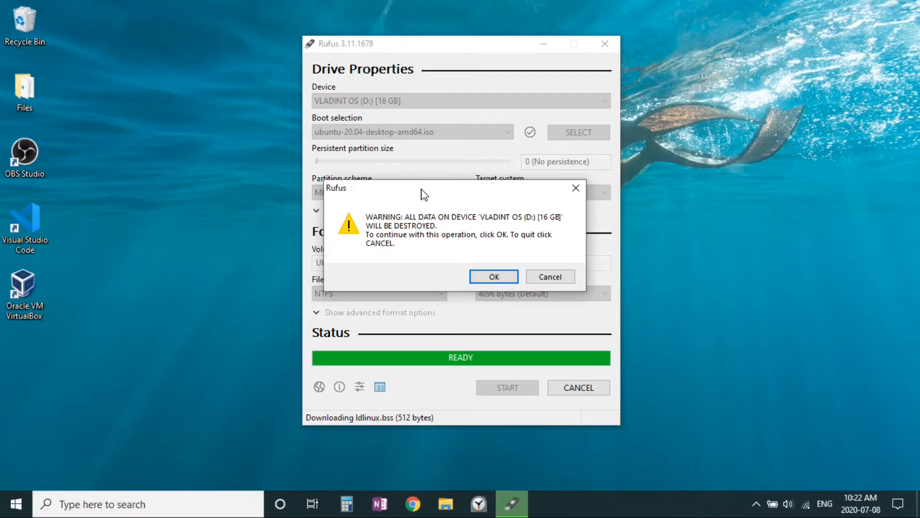
left_click(493, 278)
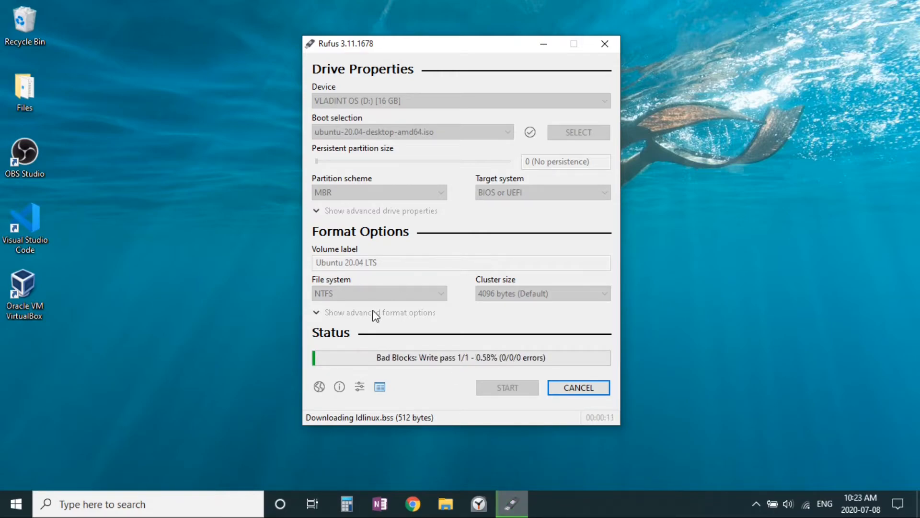
left_click(756, 504)
left_click(852, 500)
left_click(853, 500)
left_click(369, 116)
left_click(756, 504)
left_click(699, 384)
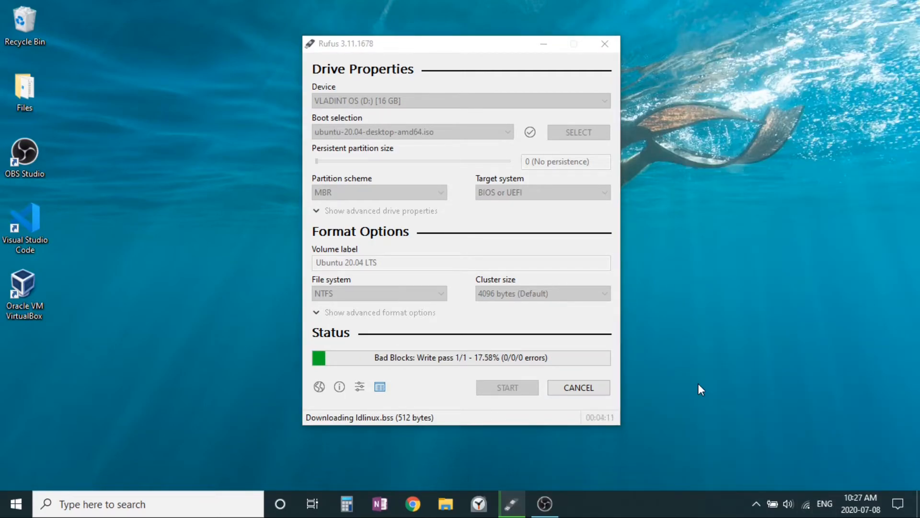
left_click(461, 292)
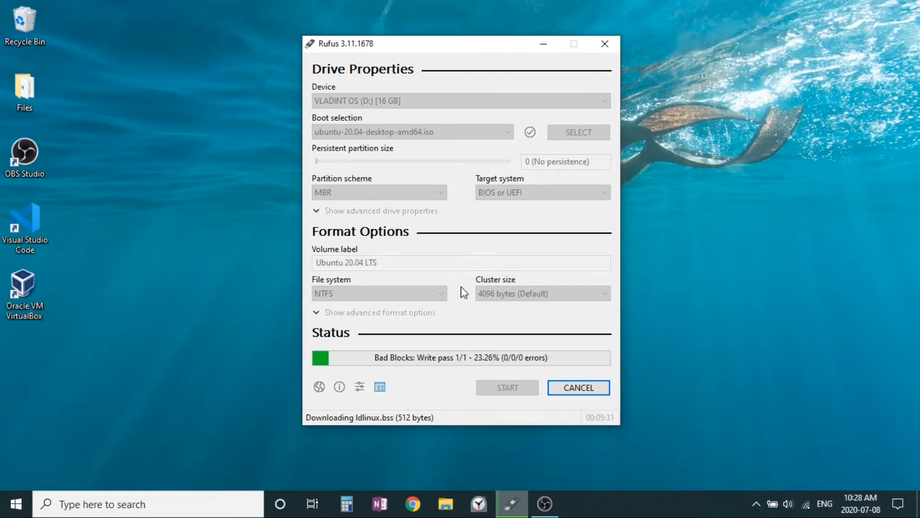
left_click(756, 504)
left_click(784, 449)
left_click(787, 254)
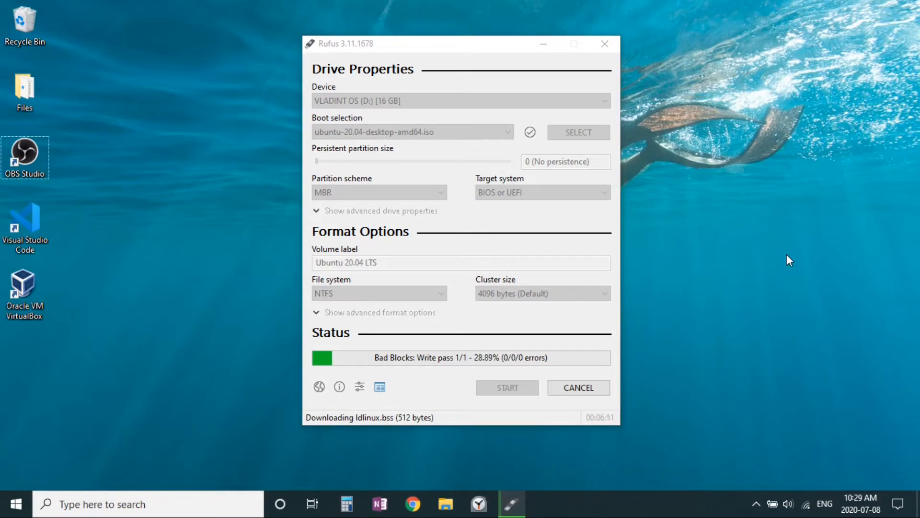
- Cancel the running bad-blocks check on the USB drive and dismiss the cancellation notice
left_click(417, 52)
left_click(578, 388)
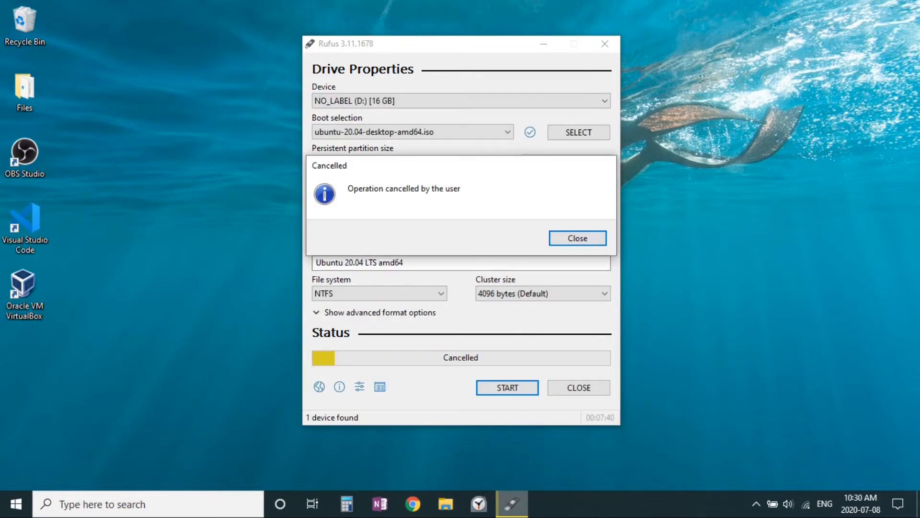
left_click(578, 238)
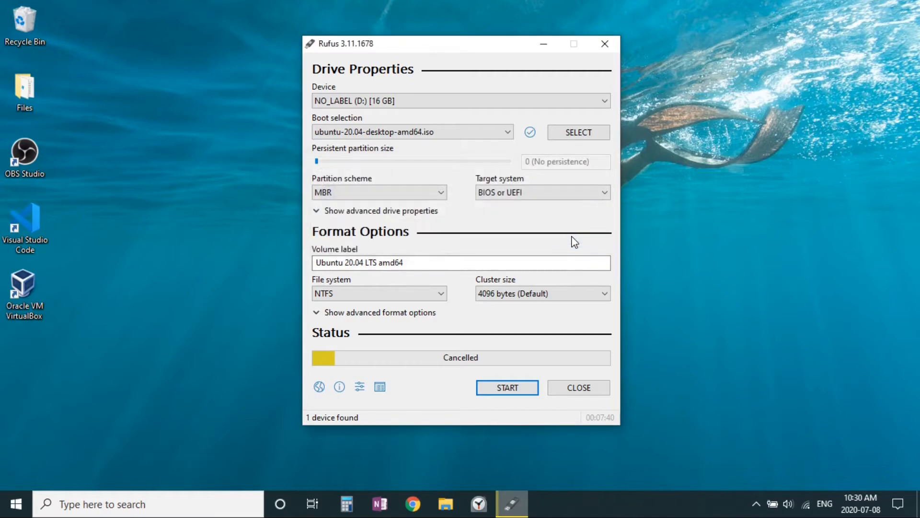
- Turn off the device check for bad blocks and set the volume label to Ubuntu 20.04 LTS
left_click(331, 312)
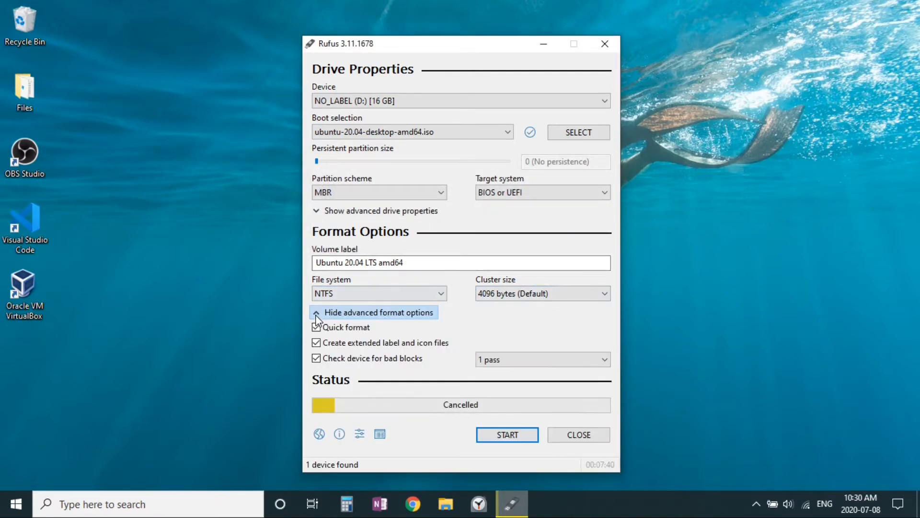
left_click(398, 360)
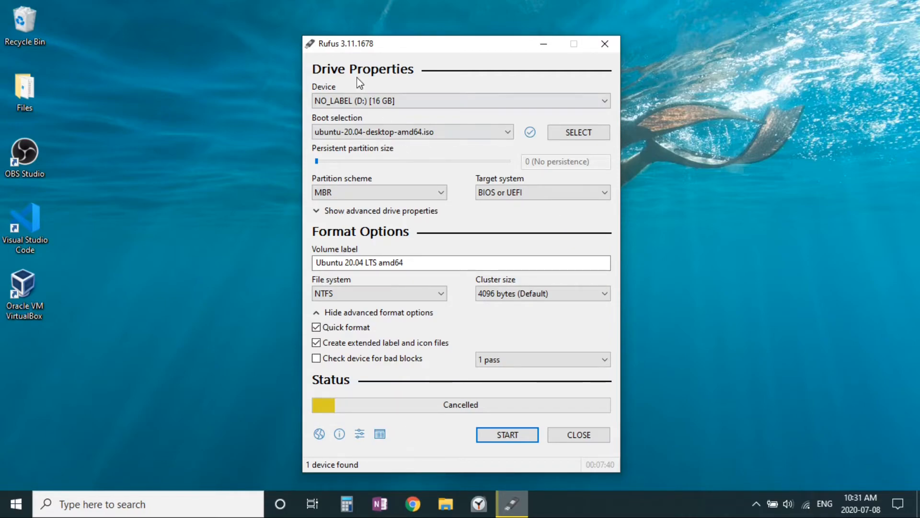
left_click_drag(411, 261, 377, 261)
key("BackSpace")
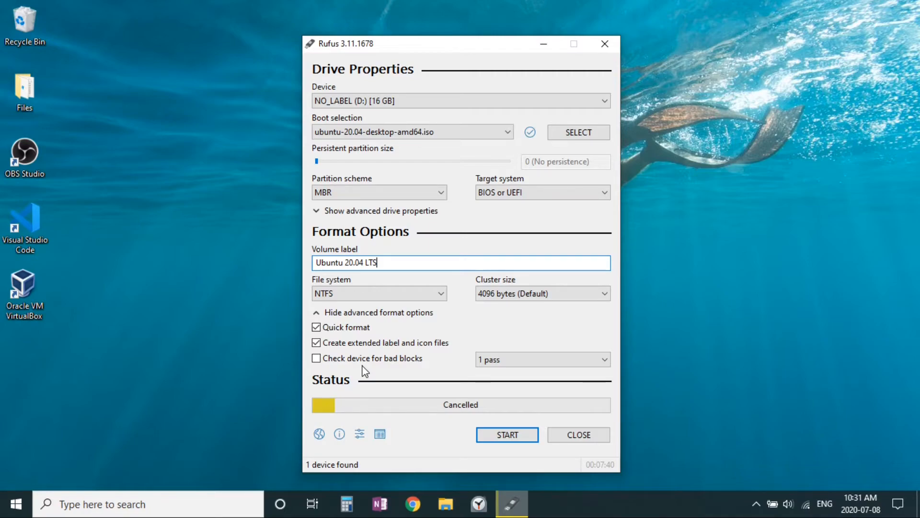
left_click(356, 312)
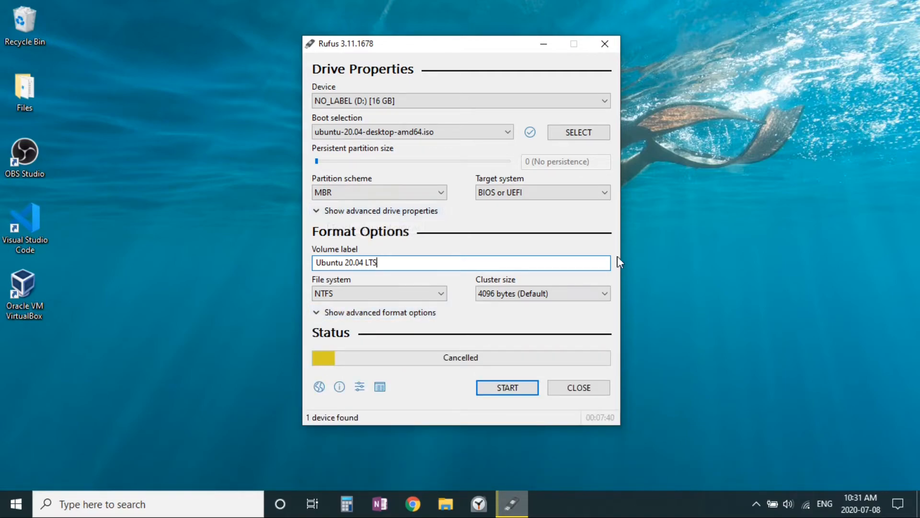
- Review the advanced drive properties, then write the Ubuntu image in ISO Image mode, accepting erasure of all data on the 16 GB drive
left_click(381, 211)
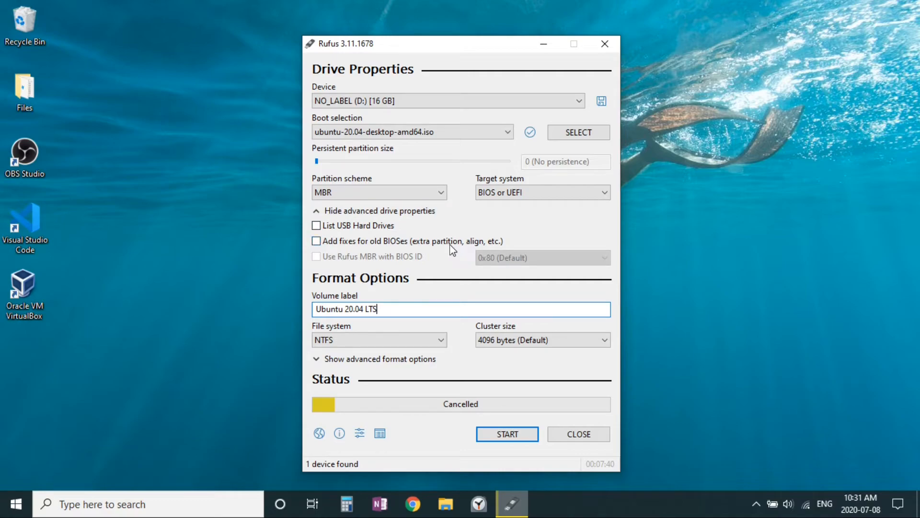
left_click(385, 212)
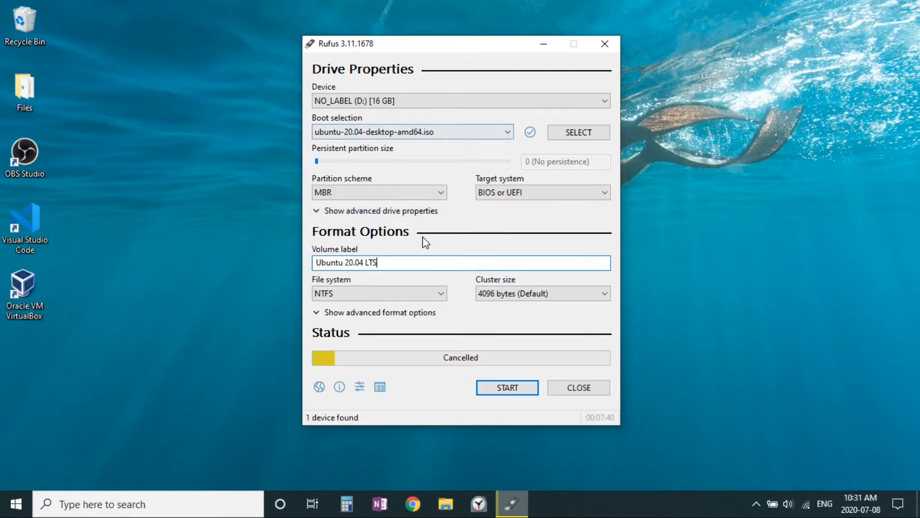
left_click(510, 392)
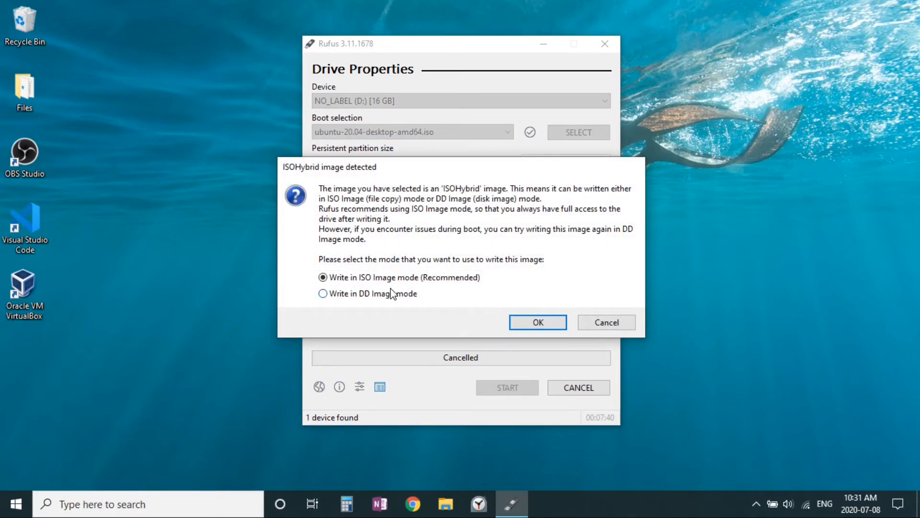
left_click(539, 322)
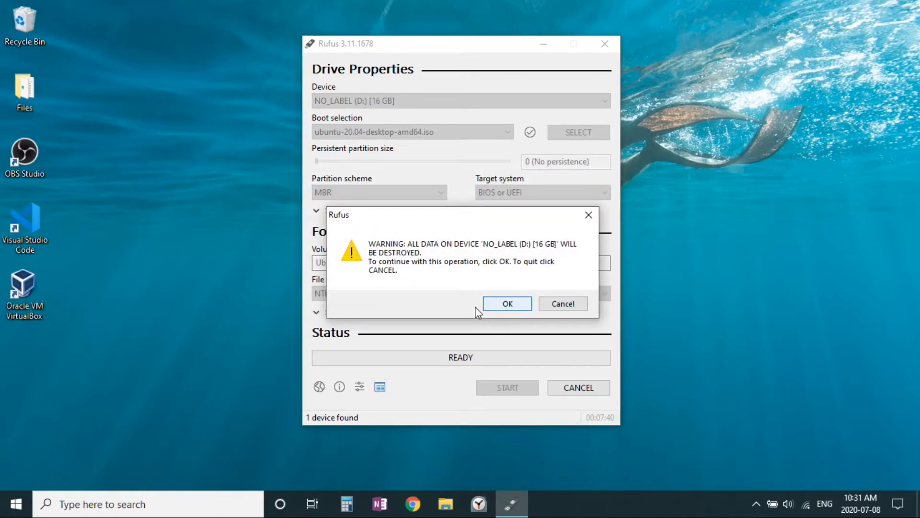
left_click(509, 310)
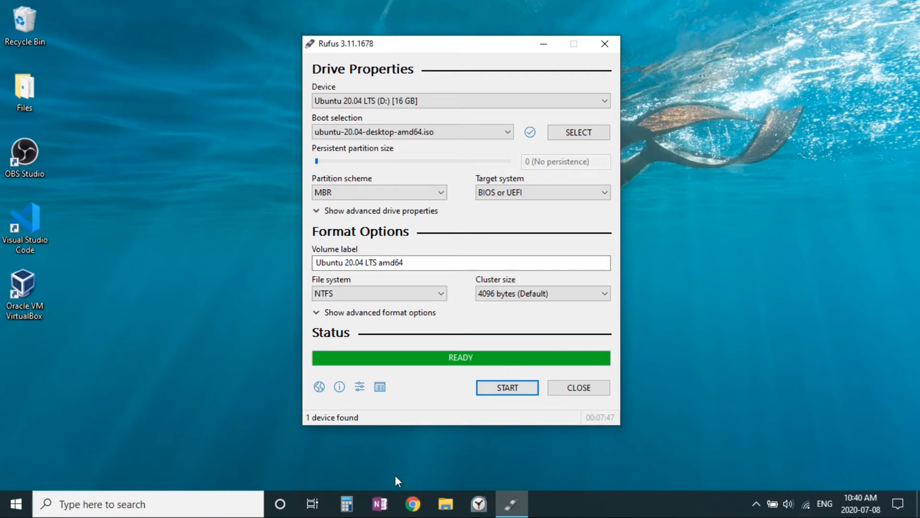
- In File Explorer, examine the files written to the Ubuntu 20_04 LTS (D:) drive, and close the window
left_click(446, 506)
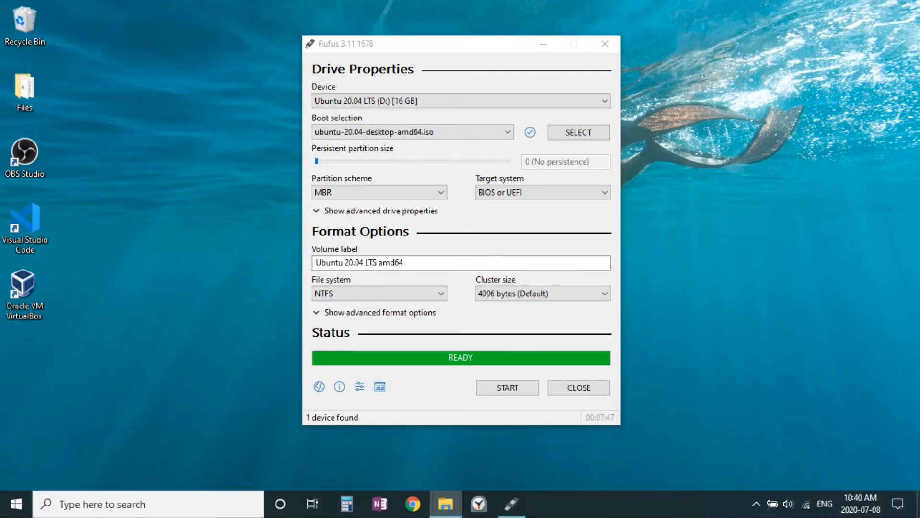
left_click_drag(907, 215, 434, 48)
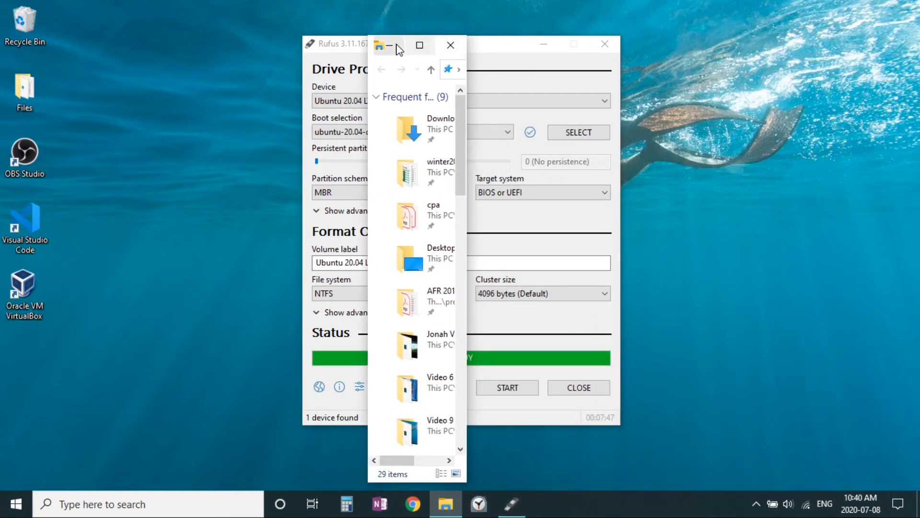
left_click(446, 47)
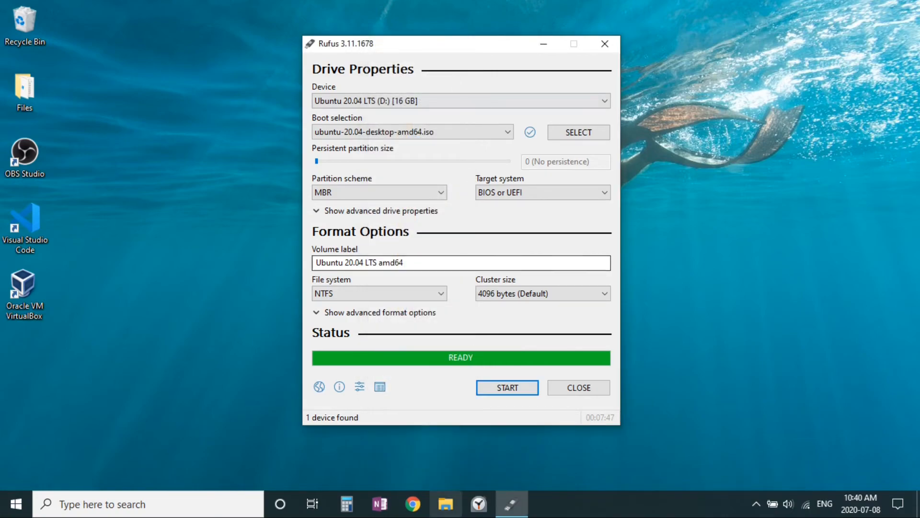
left_click(445, 501)
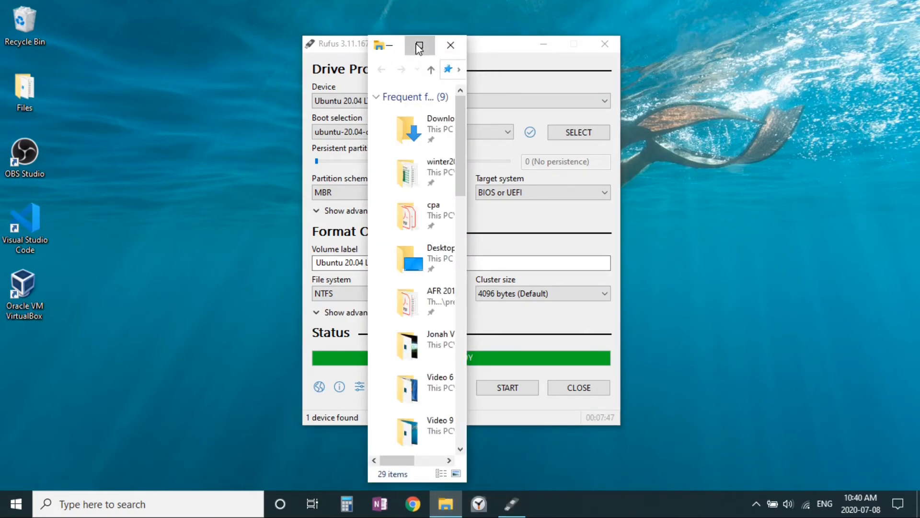
left_click(420, 46)
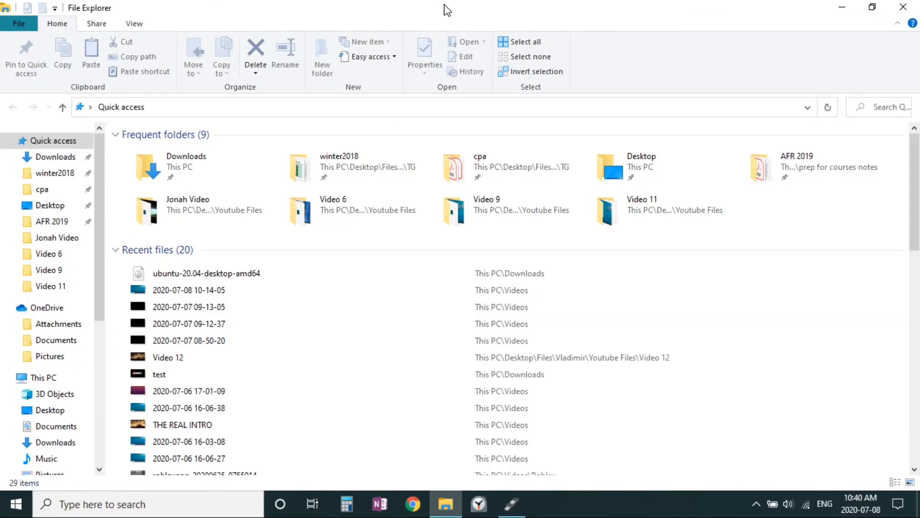
scroll(72, 345, "down", 2)
scroll(71, 383, "down", 1)
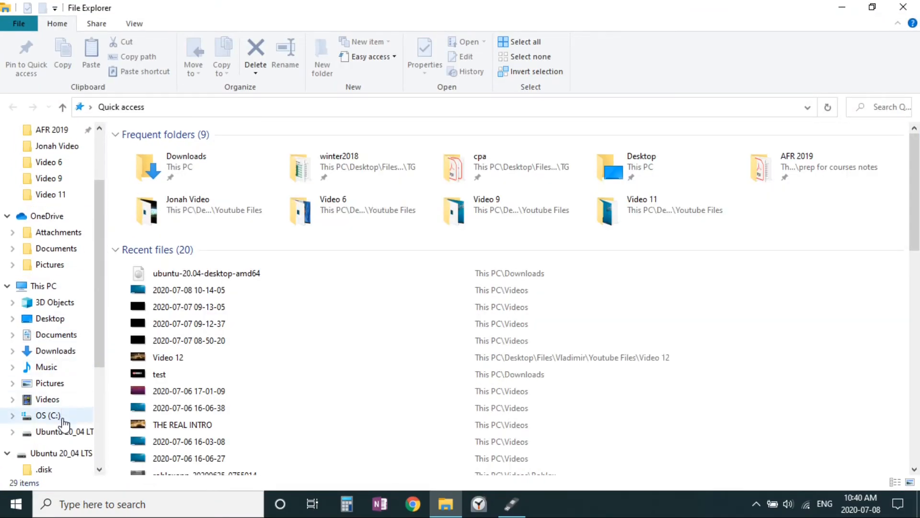
left_click(65, 431)
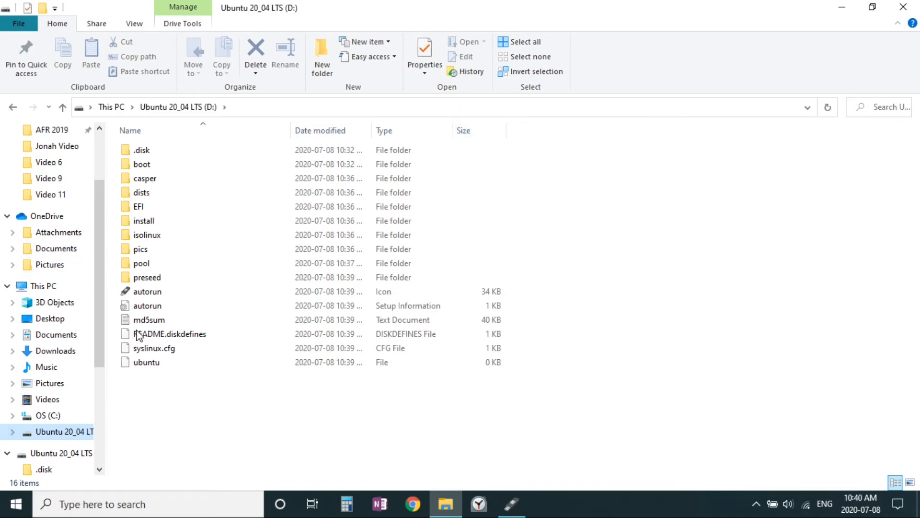
scroll(64, 309, "down", 1)
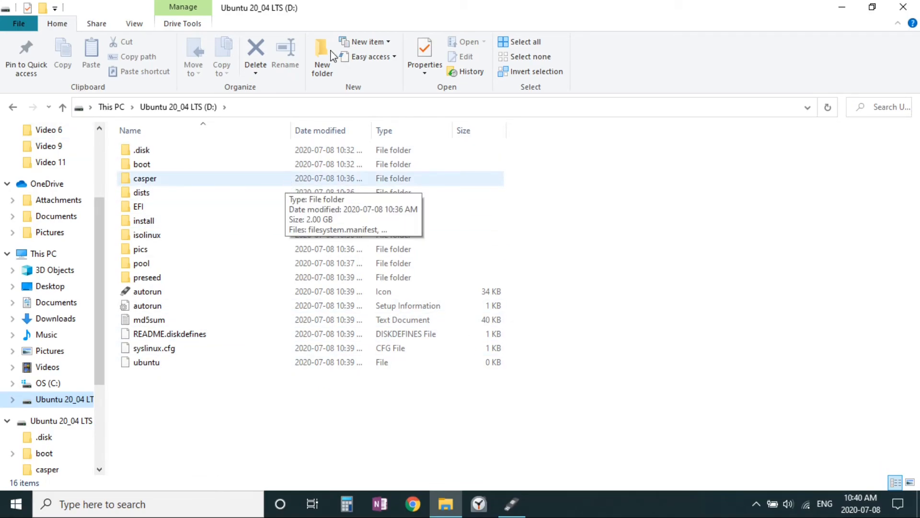
left_click(906, 8)
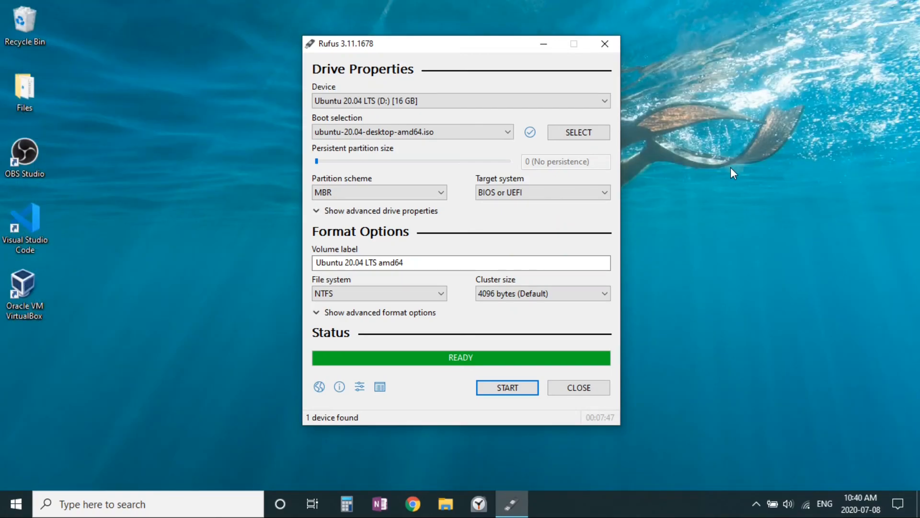